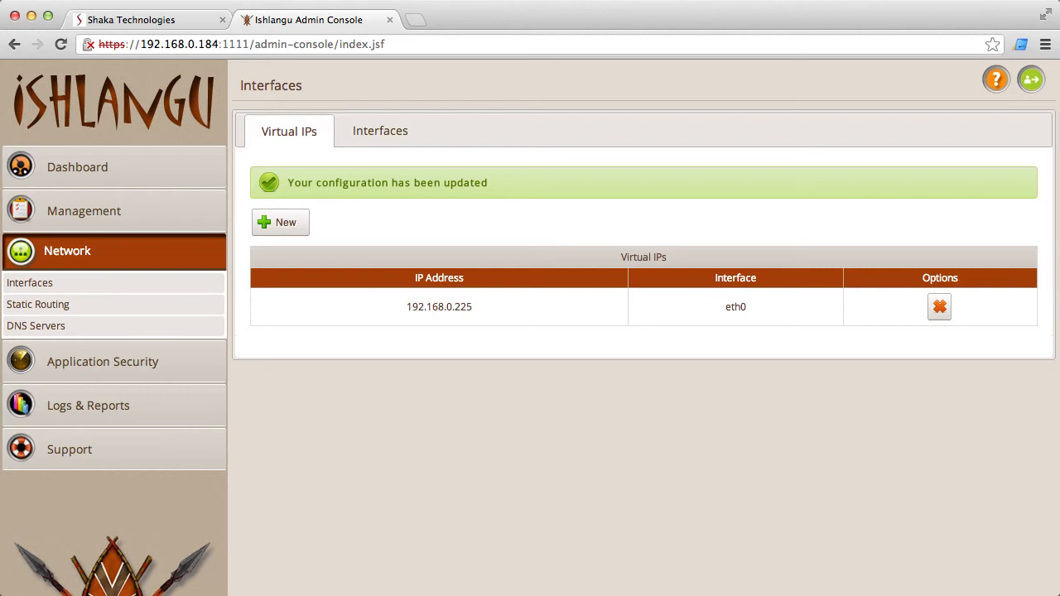
# Start a new real server entry in the application security configuration.
pyautogui.click(165, 369)
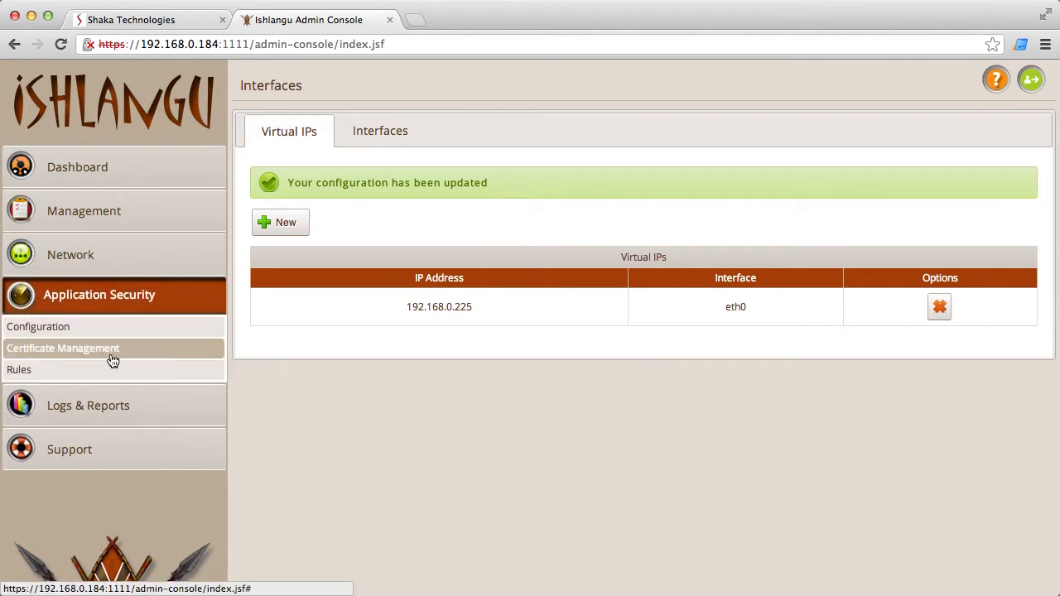
pyautogui.click(85, 333)
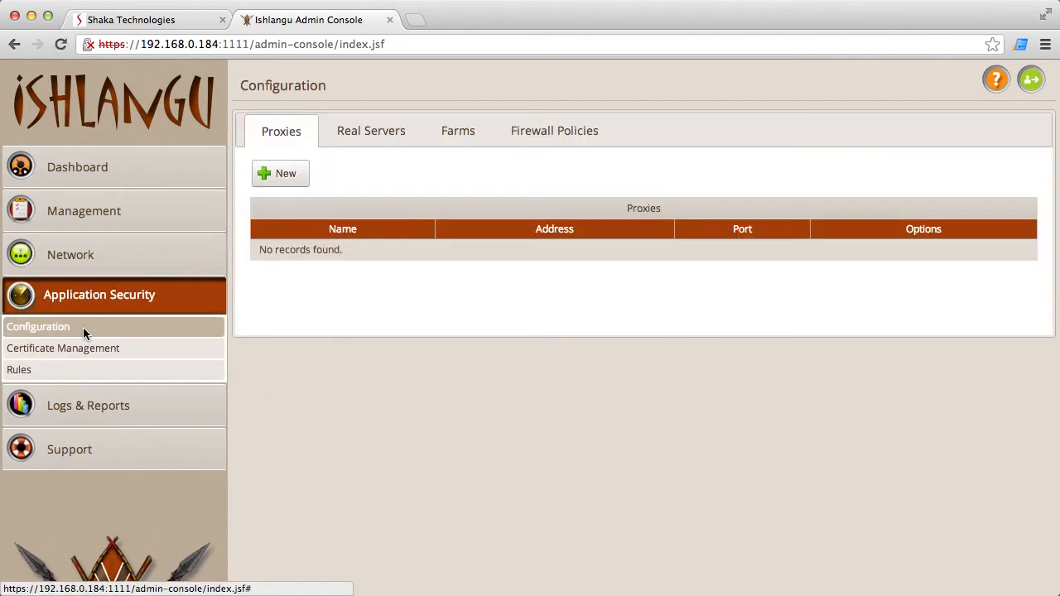
pyautogui.click(388, 141)
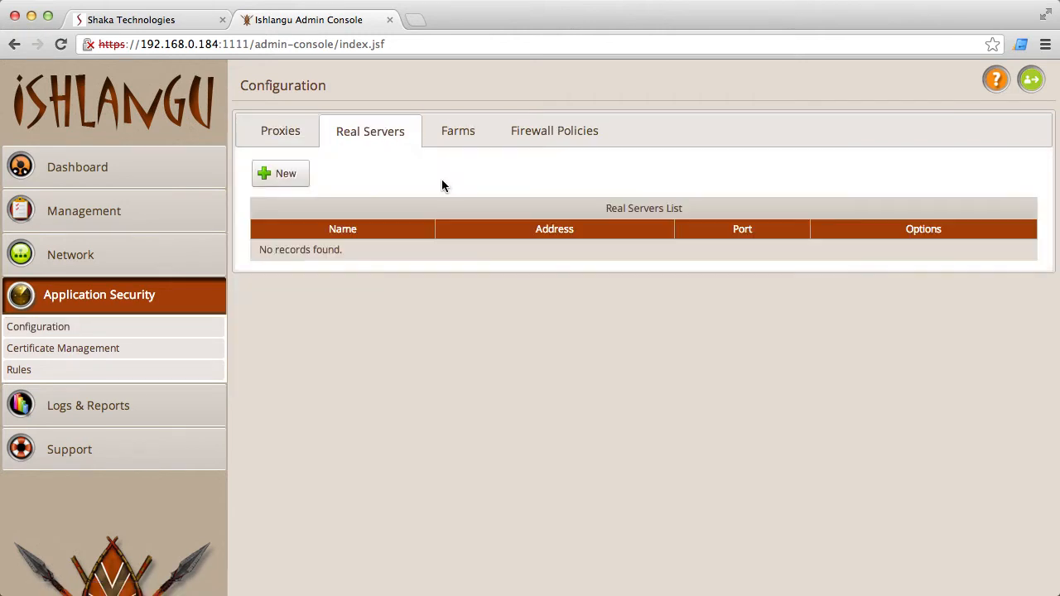
pyautogui.click(303, 175)
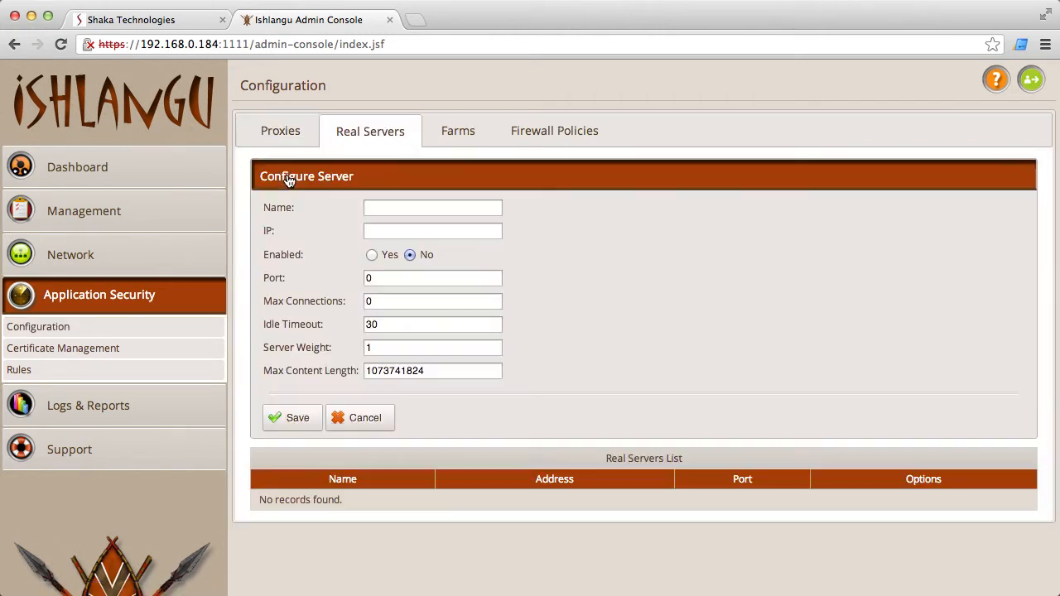
# Name the real server Nginx01, give it the IP 192.168.0.171 and enable it.
pyautogui.click(406, 206)
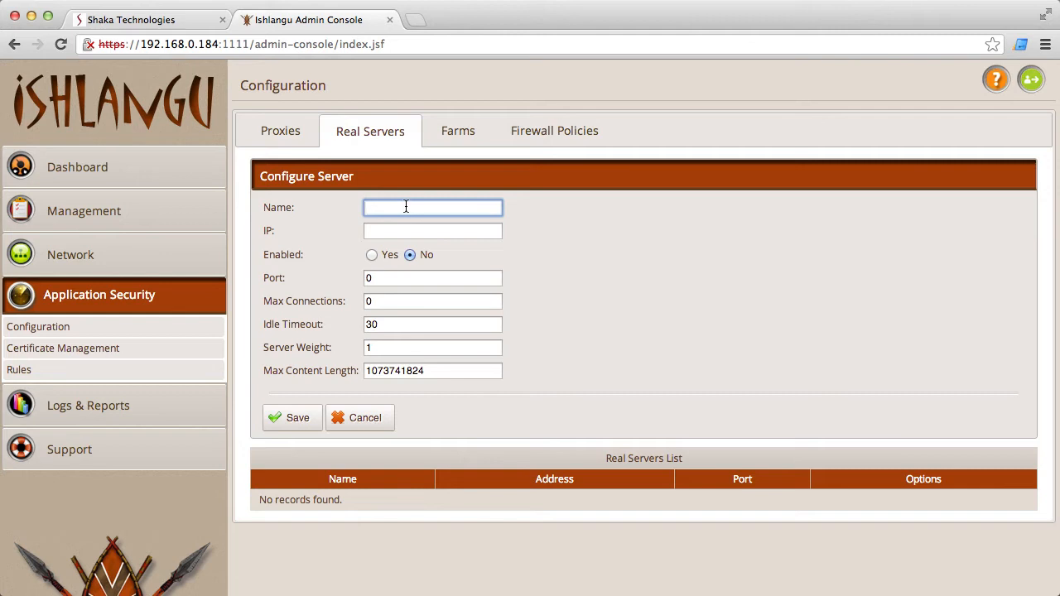
pyautogui.write('Nginx01')
pyautogui.press('Tab')
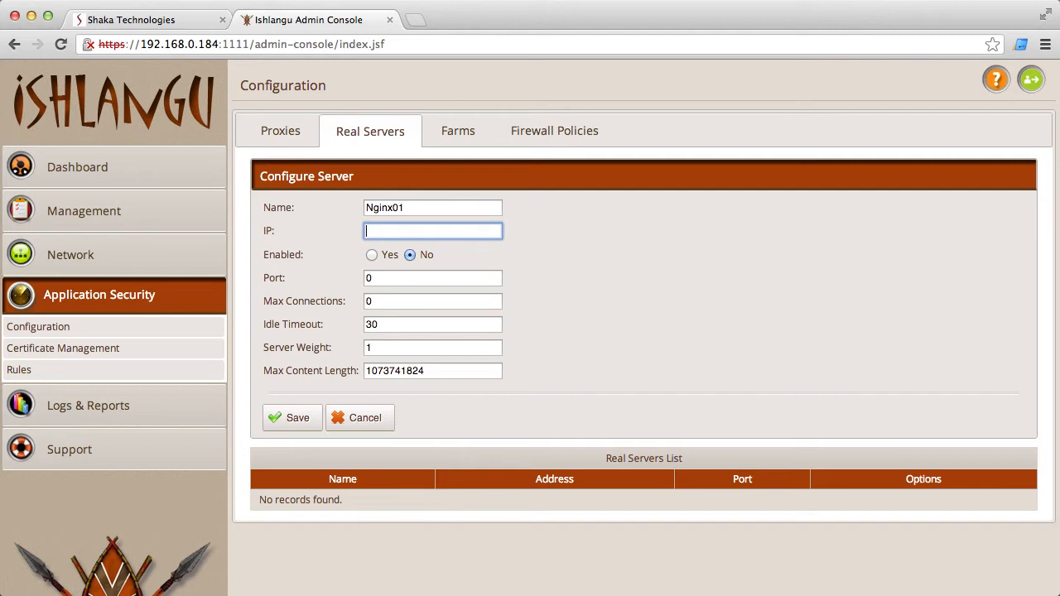
pyautogui.write('192.168.0.171')
pyautogui.click(377, 259)
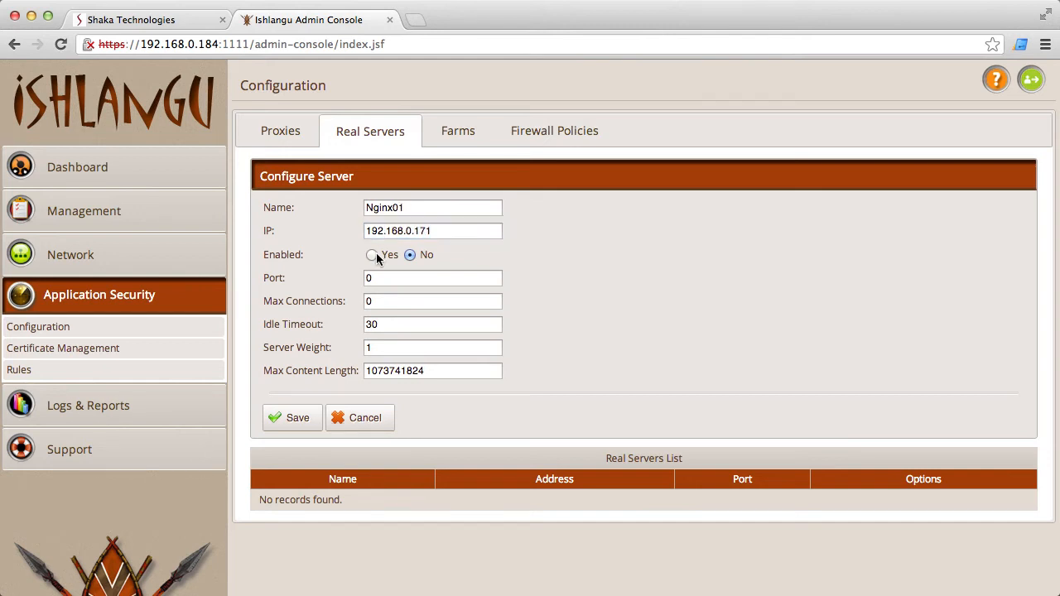
pyautogui.click(375, 258)
# Set Nginx01's port to 80 and max connections to 100, keep the other defaults, and save the server.
pyautogui.click(386, 278)
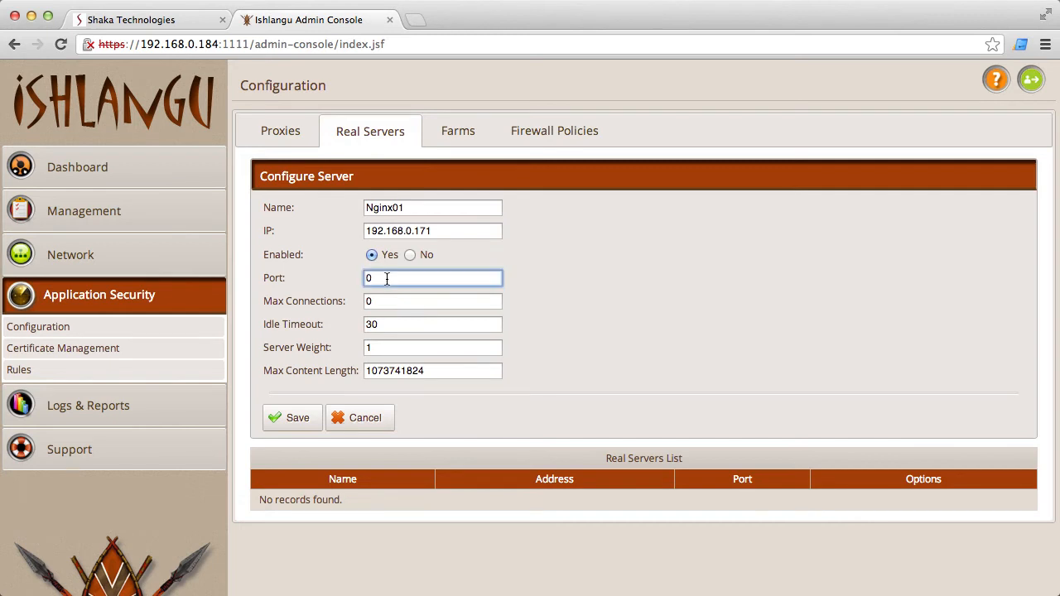
pyautogui.doubleClick(386, 278)
pyautogui.write('80')
pyautogui.press('Tab')
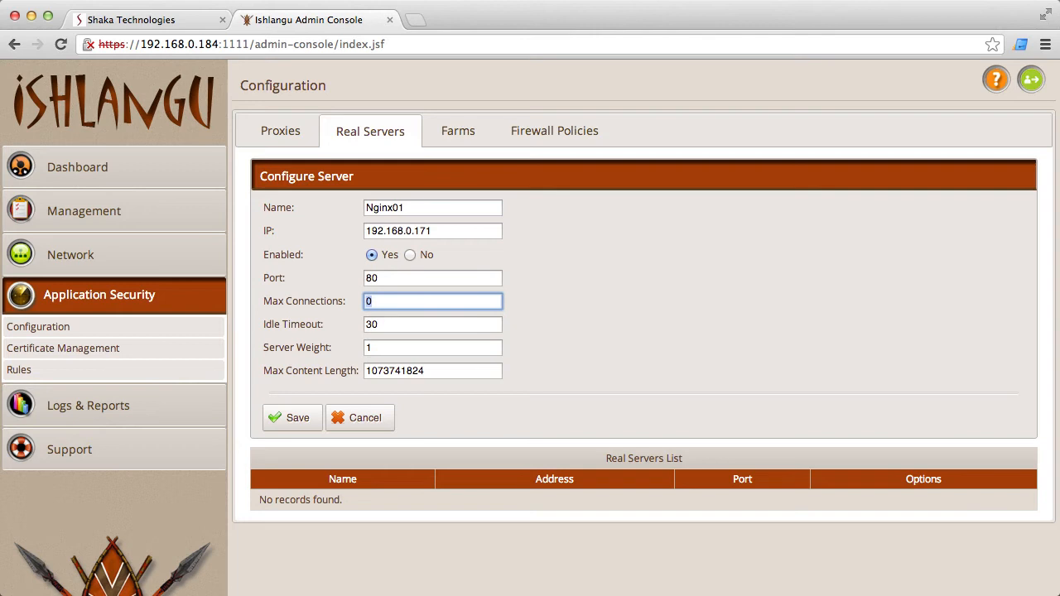
pyautogui.write('100')
pyautogui.press('Tab')
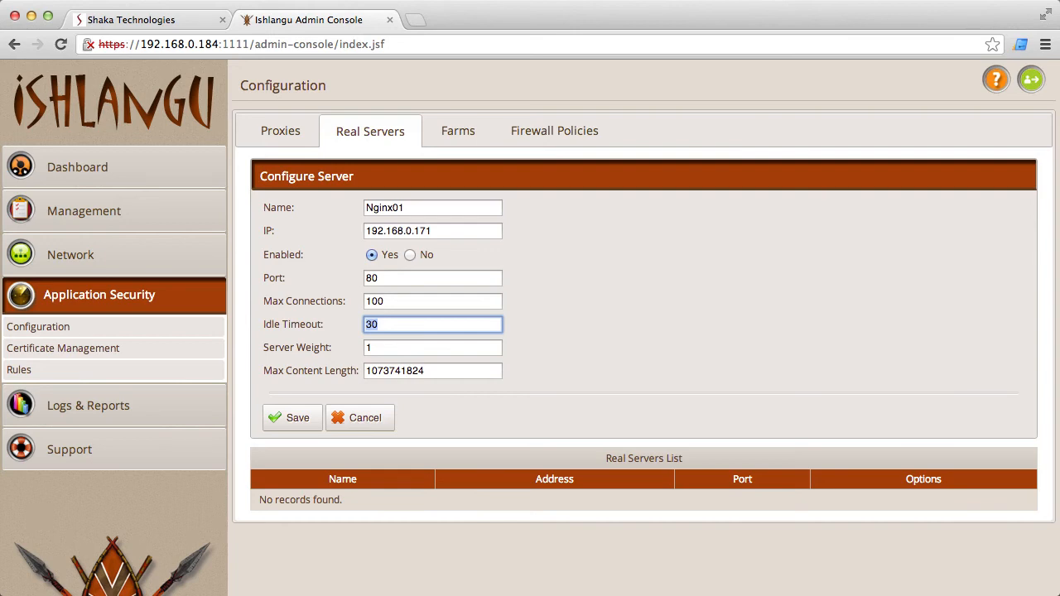
pyautogui.press('Tab')
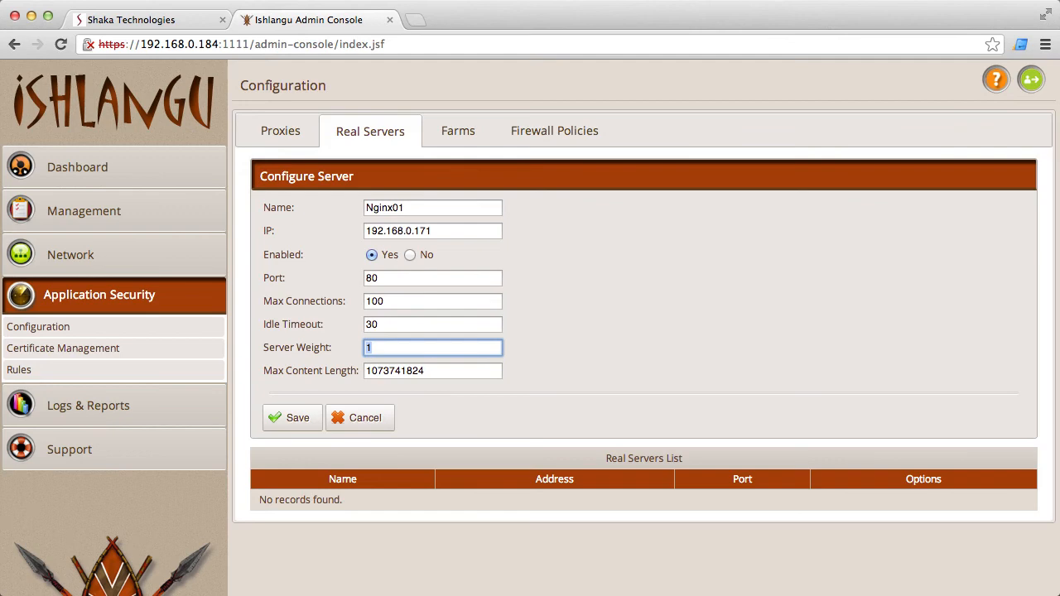
pyautogui.press('Tab')
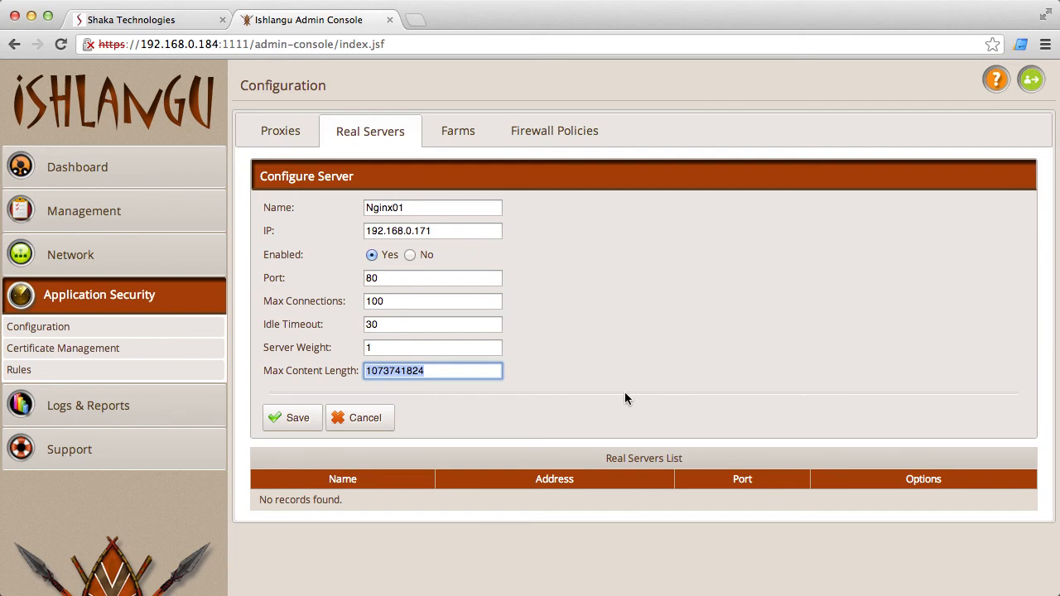
pyautogui.click(286, 422)
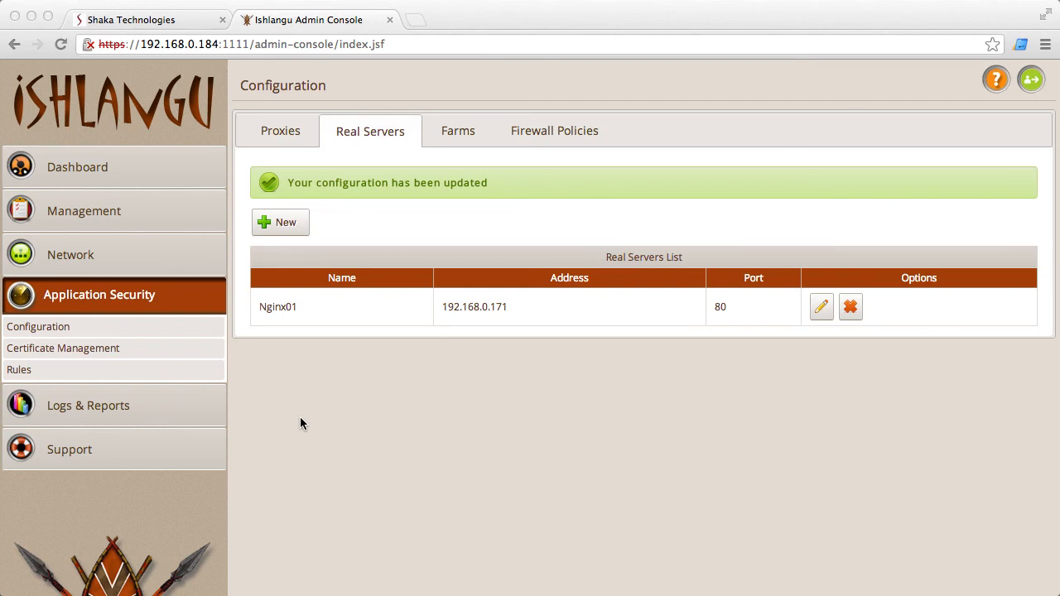
# Create a second real server named Nginx02 with the IP 192.168.0.172 and enable it.
pyautogui.click(286, 222)
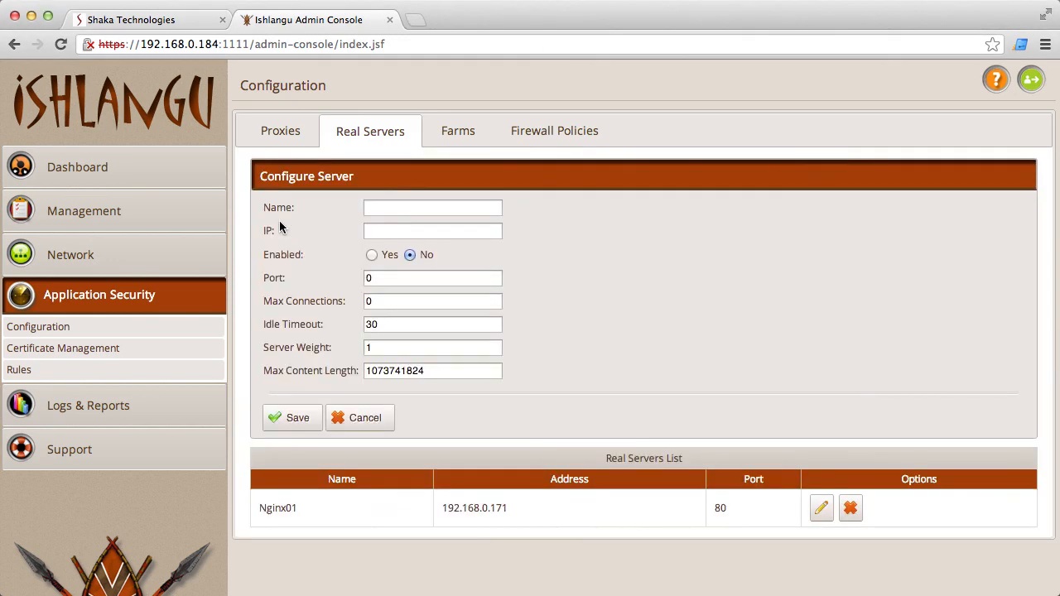
pyautogui.click(394, 206)
pyautogui.write('Nig')
pyautogui.press('BackSpace')
pyautogui.press('BackSpace')
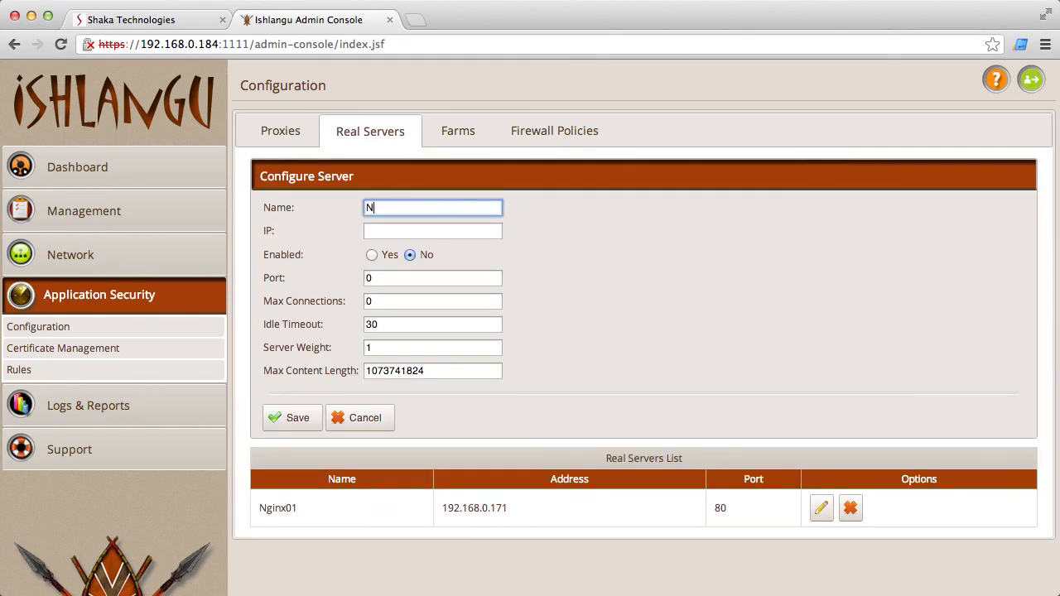
pyautogui.write('ginx02')
pyautogui.press('Tab')
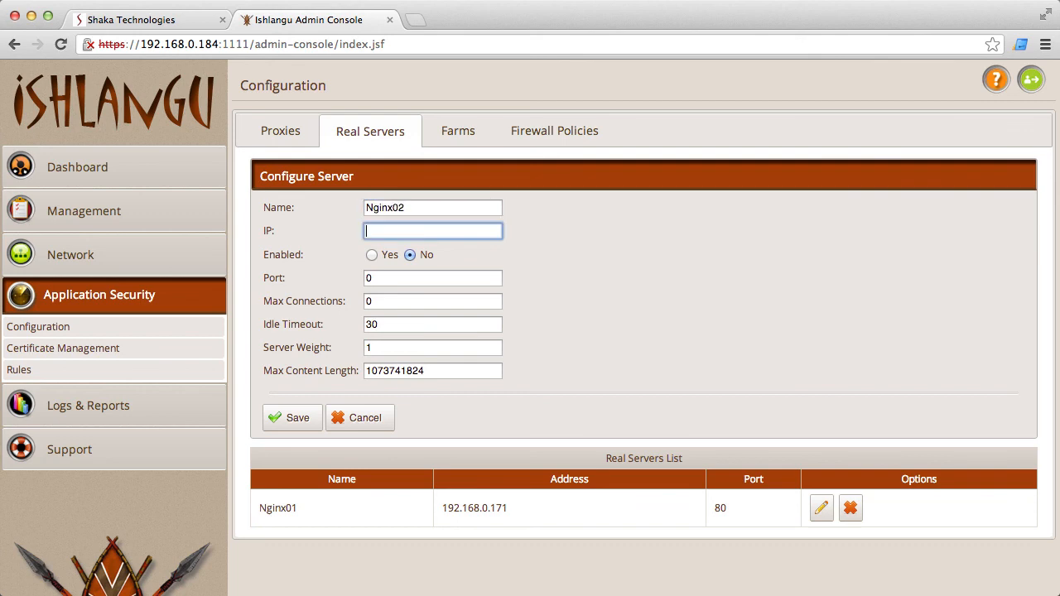
pyautogui.write('192.168.0.172')
pyautogui.press('Tab')
pyautogui.press('Left')
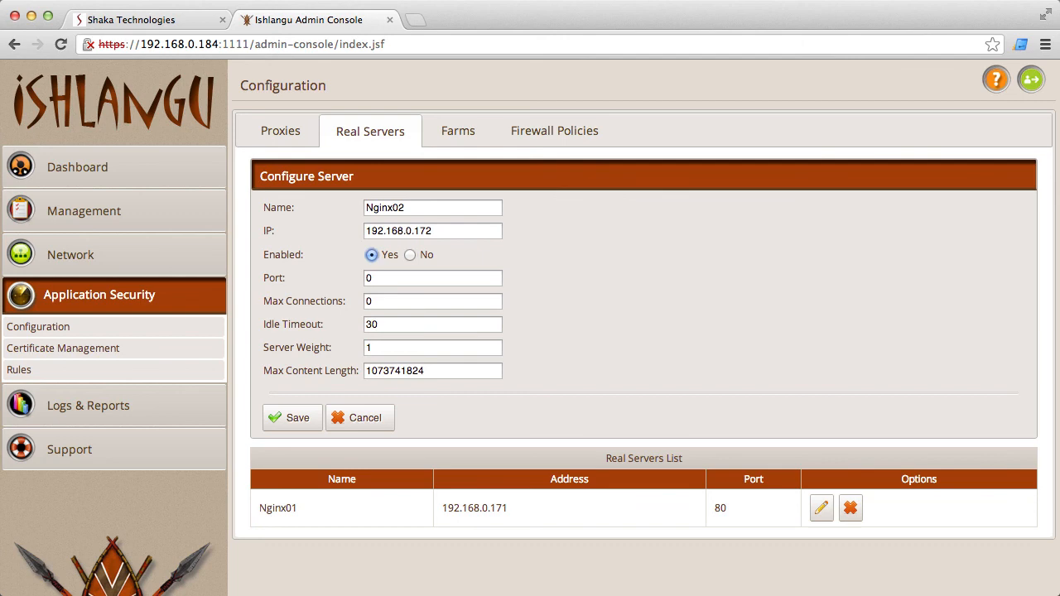
# Set Nginx02's port to 80 and max connections to 100, keep the other defaults, and save the server.
pyautogui.press('Tab')
pyautogui.write('80')
pyautogui.press('Tab')
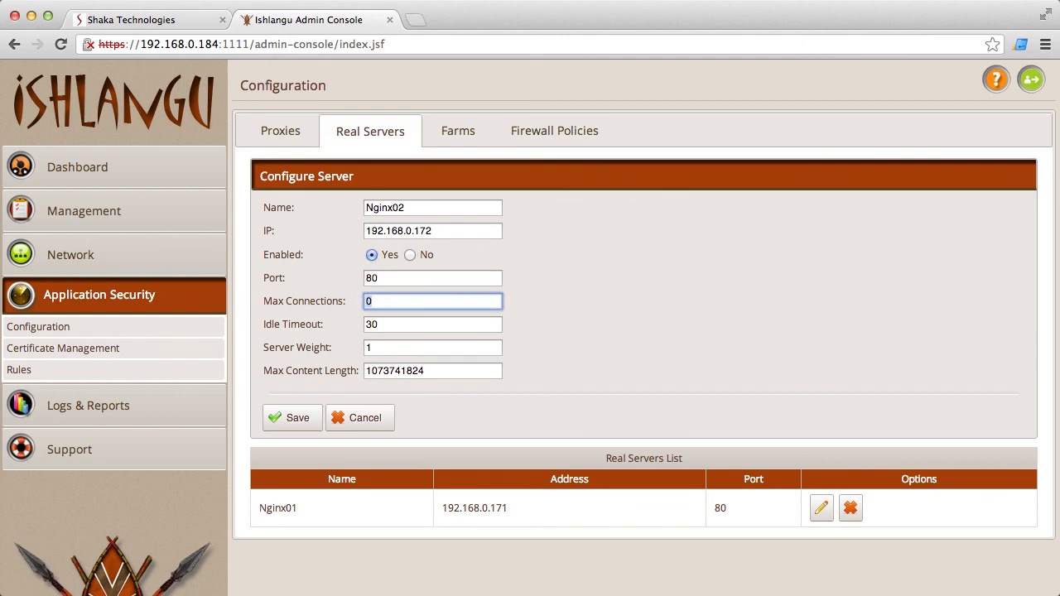
pyautogui.write('100')
pyautogui.press('Tab')
pyautogui.press('Tab')
pyautogui.press('Tab')
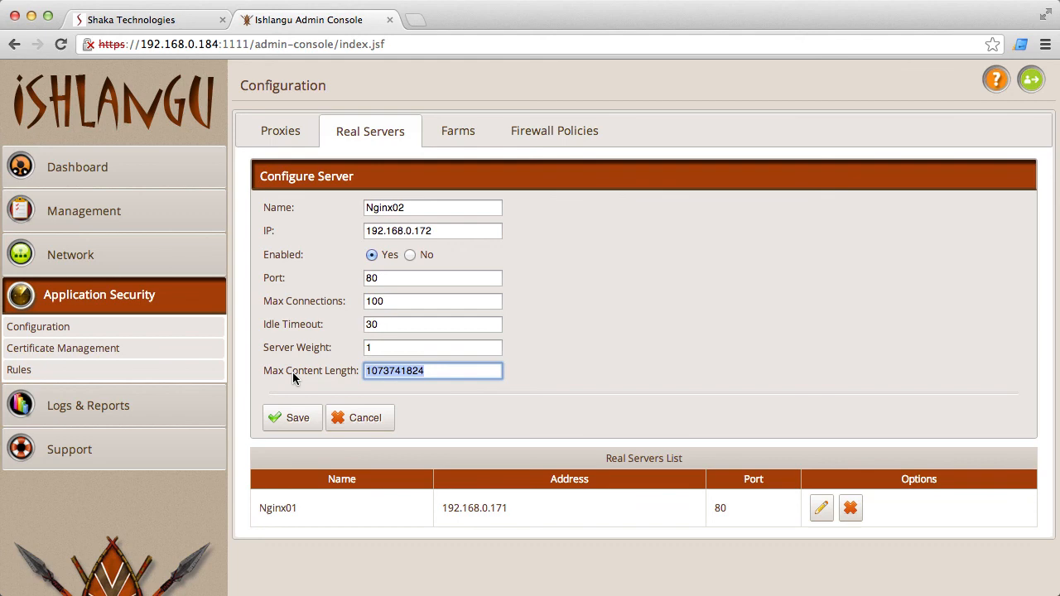
pyautogui.click(280, 421)
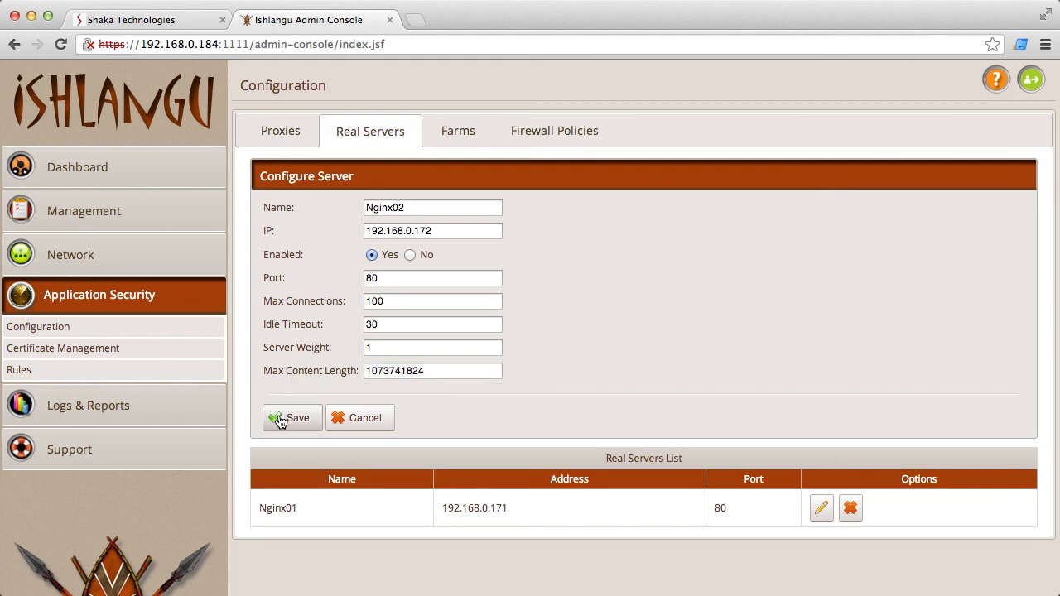